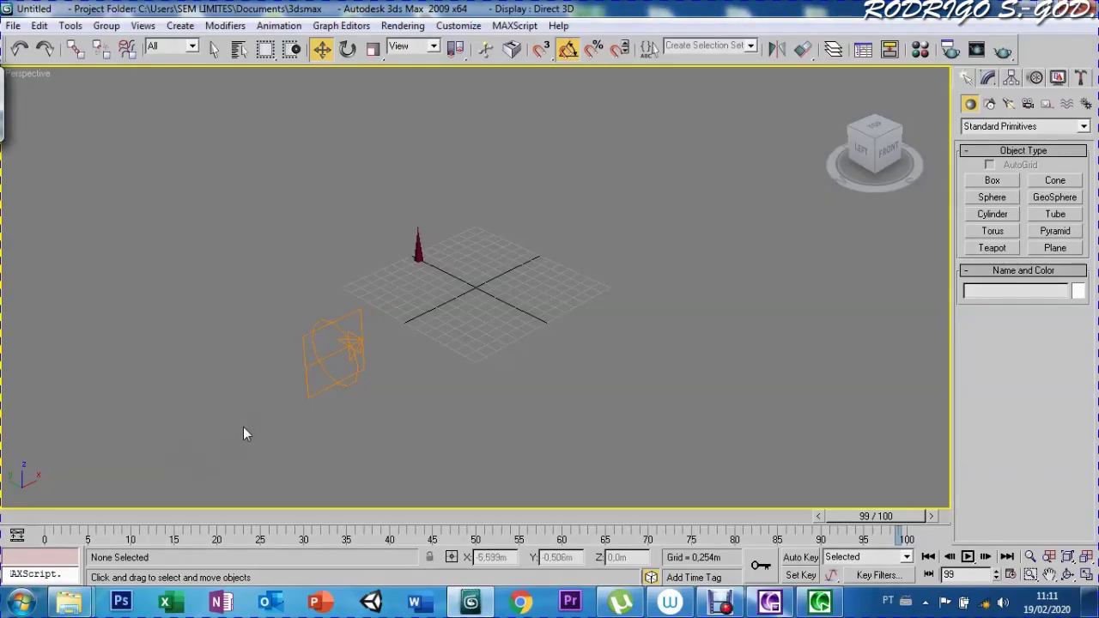
Step: Create the UOmniFlect01 deflector space warp at the lower right of the grid
{"action": "left_click", "coordinate": [1067, 103]}
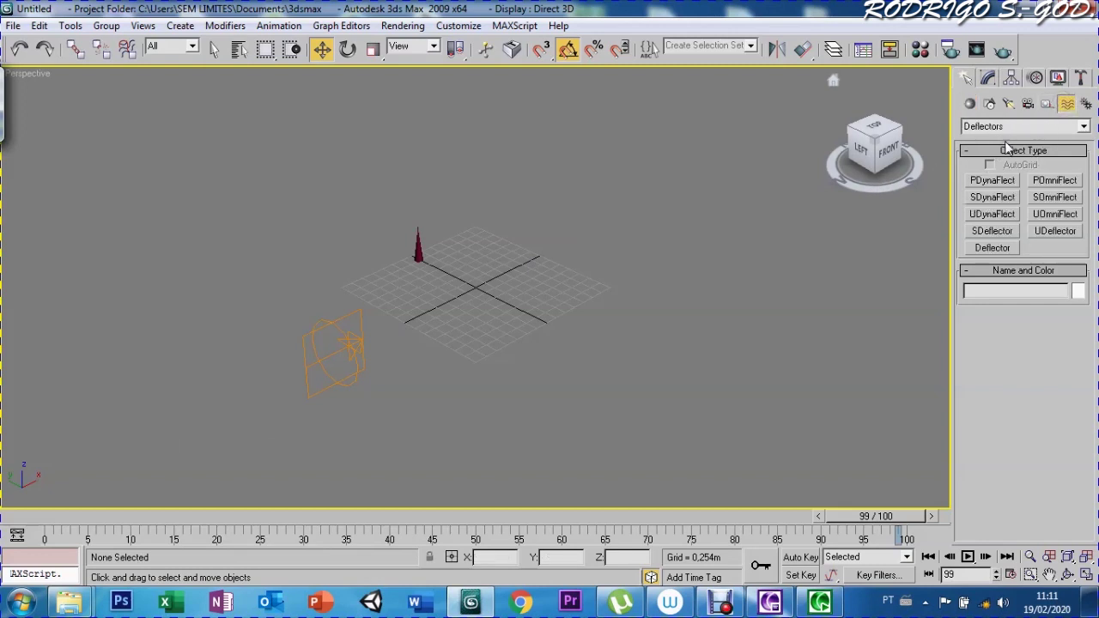
{"action": "left_click", "coordinate": [1050, 214]}
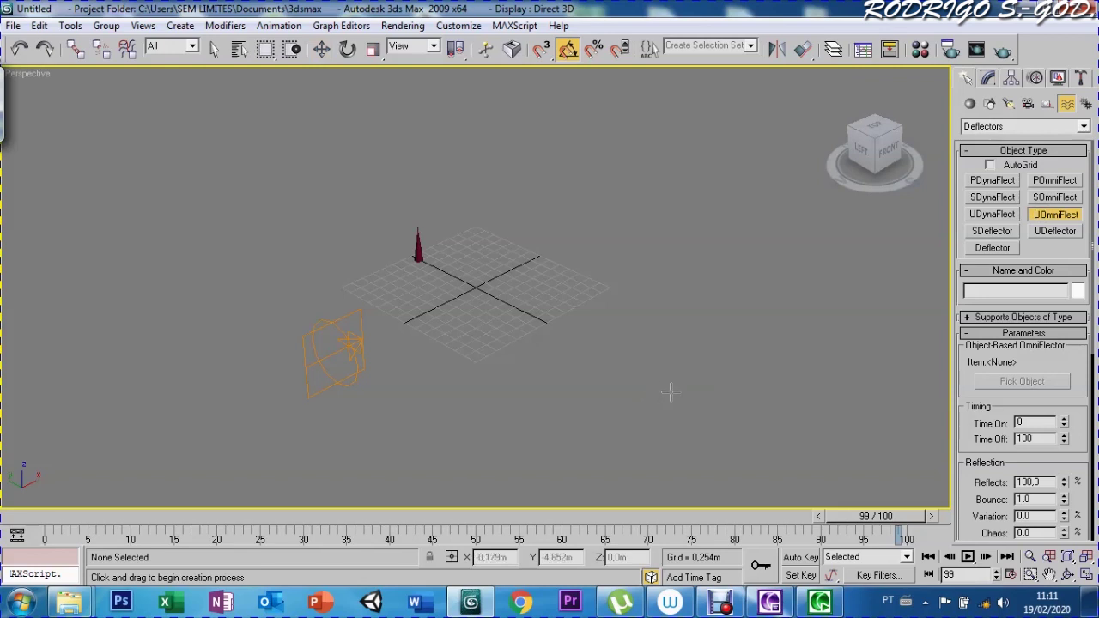
{"action": "left_click_drag", "start_coordinate": [673, 384], "coordinate": [720, 433]}
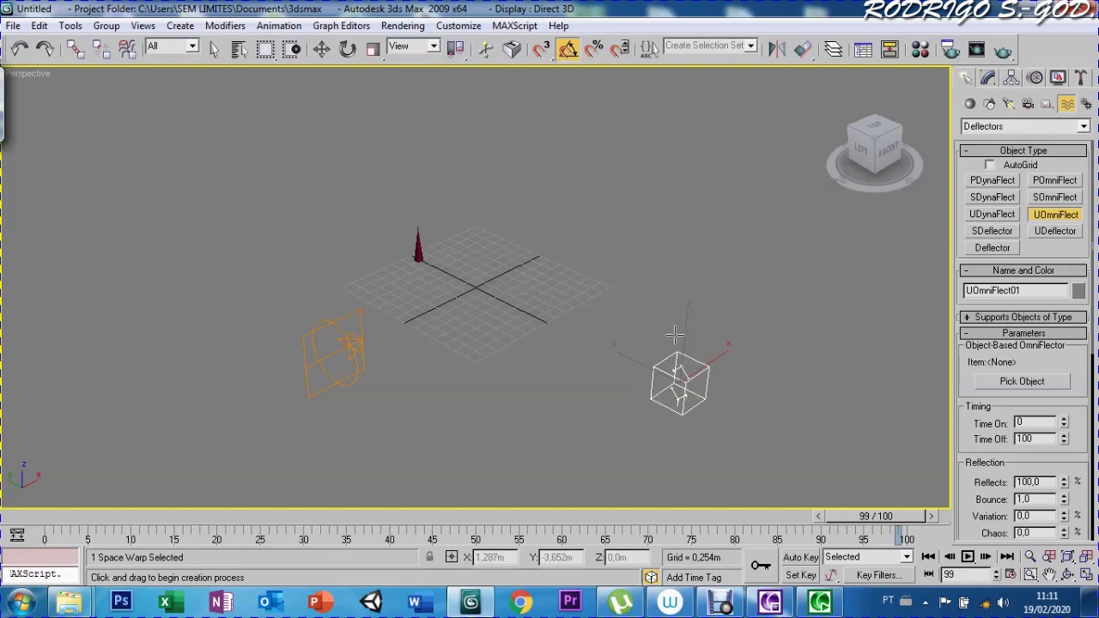
{"action": "key", "text": "w"}
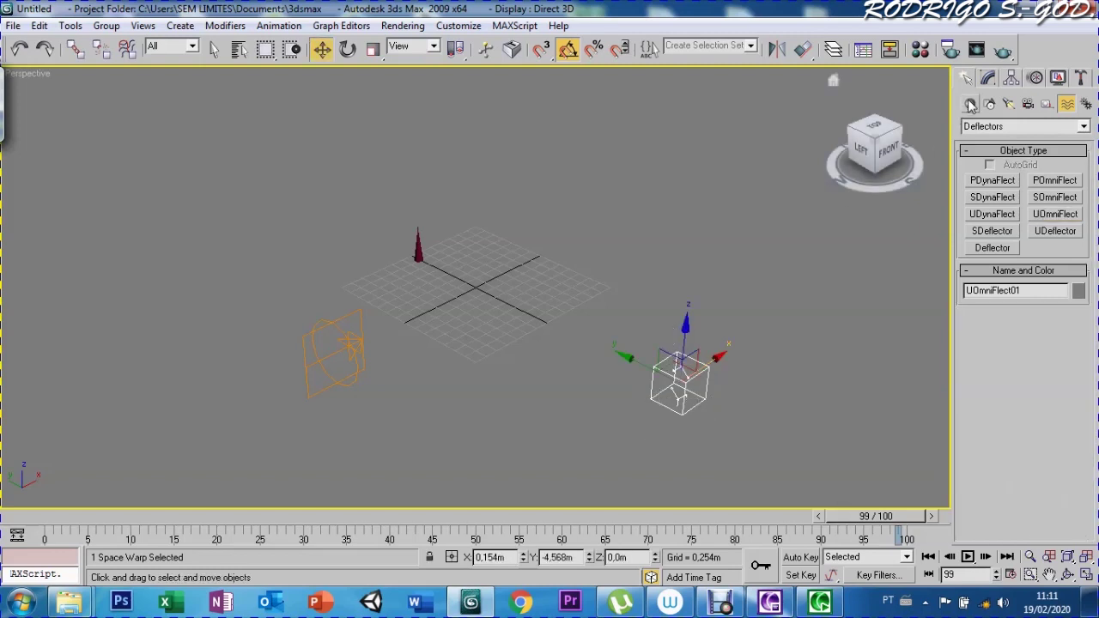
{"action": "left_click", "coordinate": [971, 105]}
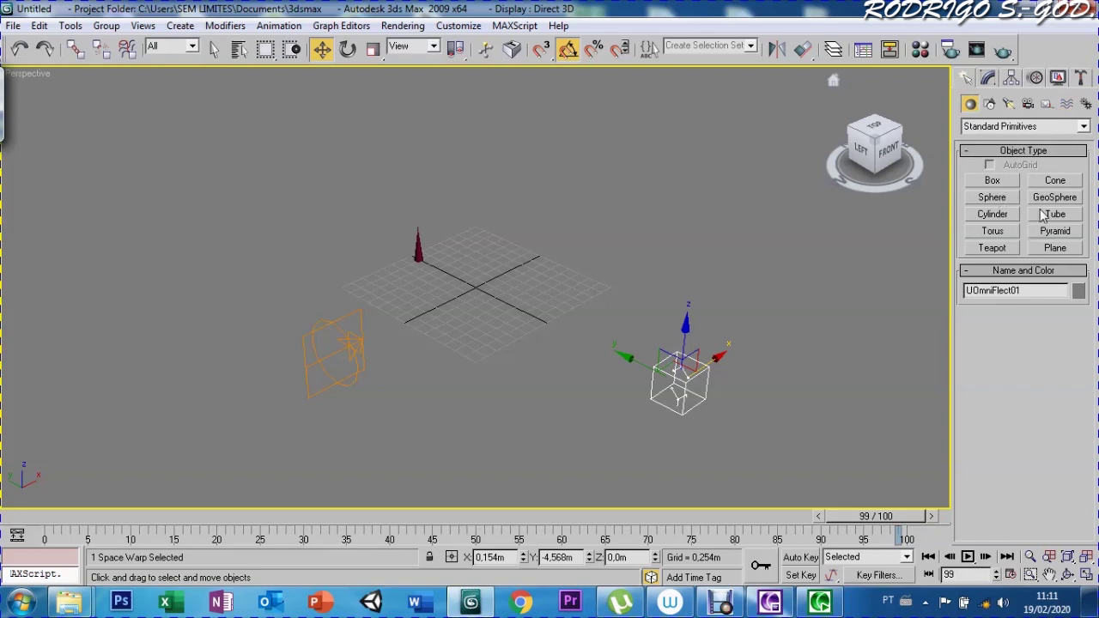
Step: Add Teapot01 (radius 0.697m) beside the grid centre, then select UOmniFlect01 for modifying
{"action": "left_click", "coordinate": [994, 249]}
{"action": "left_click_drag", "start_coordinate": [556, 277], "coordinate": [579, 297]}
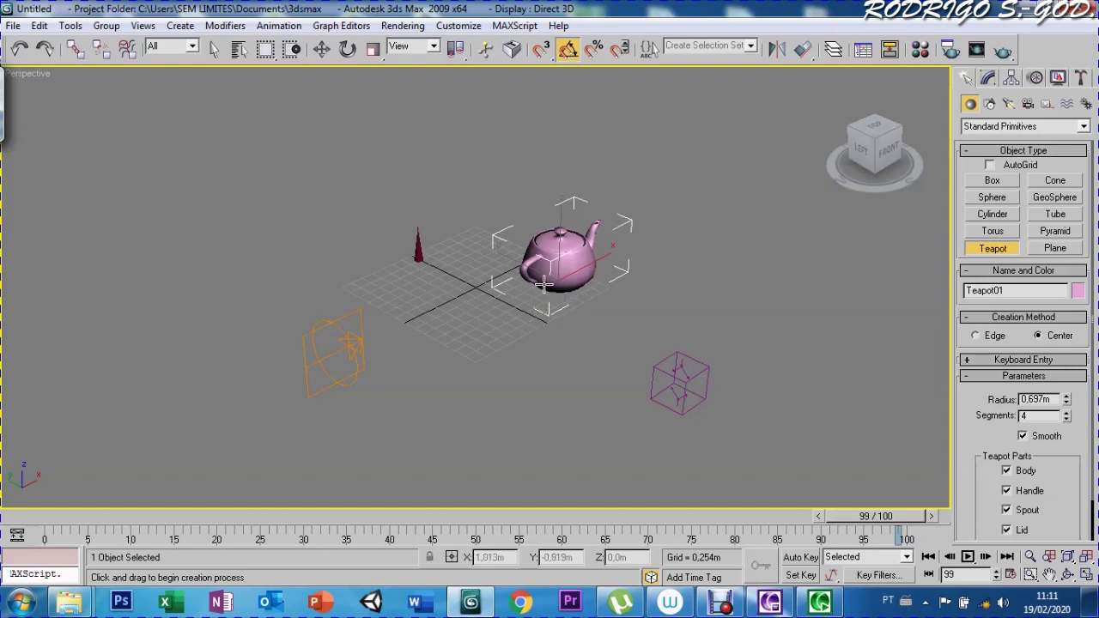
{"action": "key", "text": "w"}
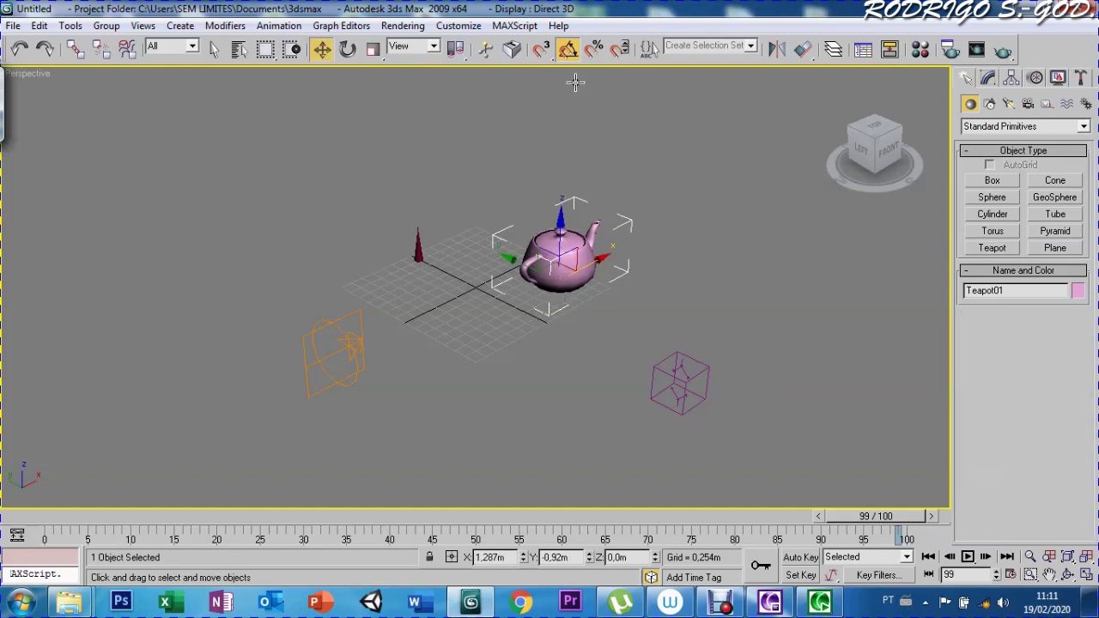
{"action": "left_click", "coordinate": [660, 371]}
{"action": "left_click", "coordinate": [987, 78]}
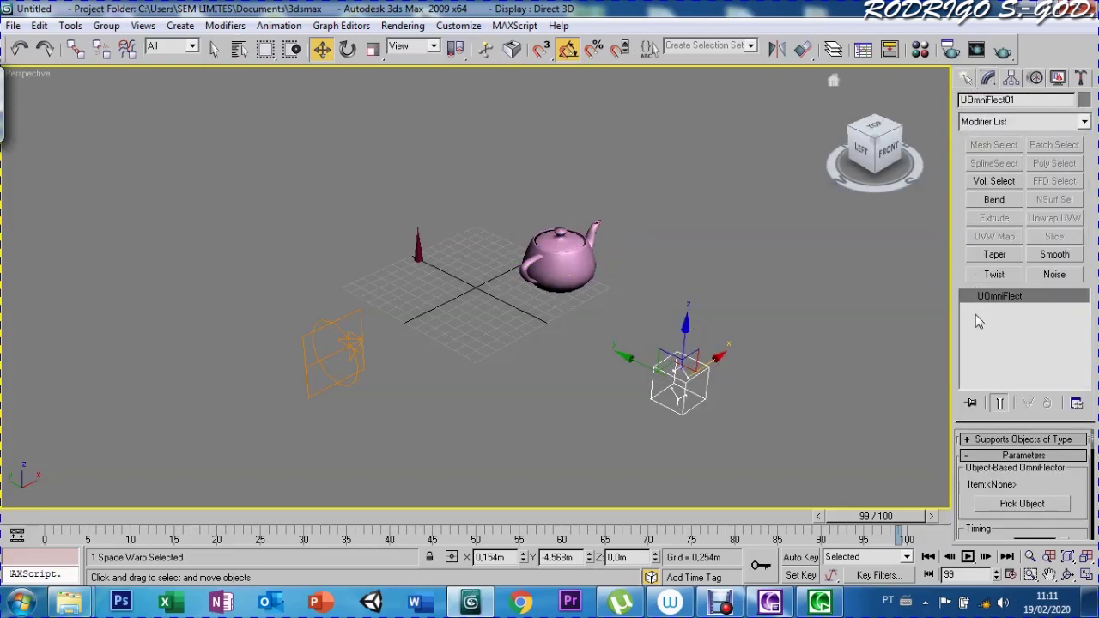
Step: Pick Teapot01 as UOmniFlect01's deflecting object, then select SuperSpray01
{"action": "left_click", "coordinate": [1000, 511]}
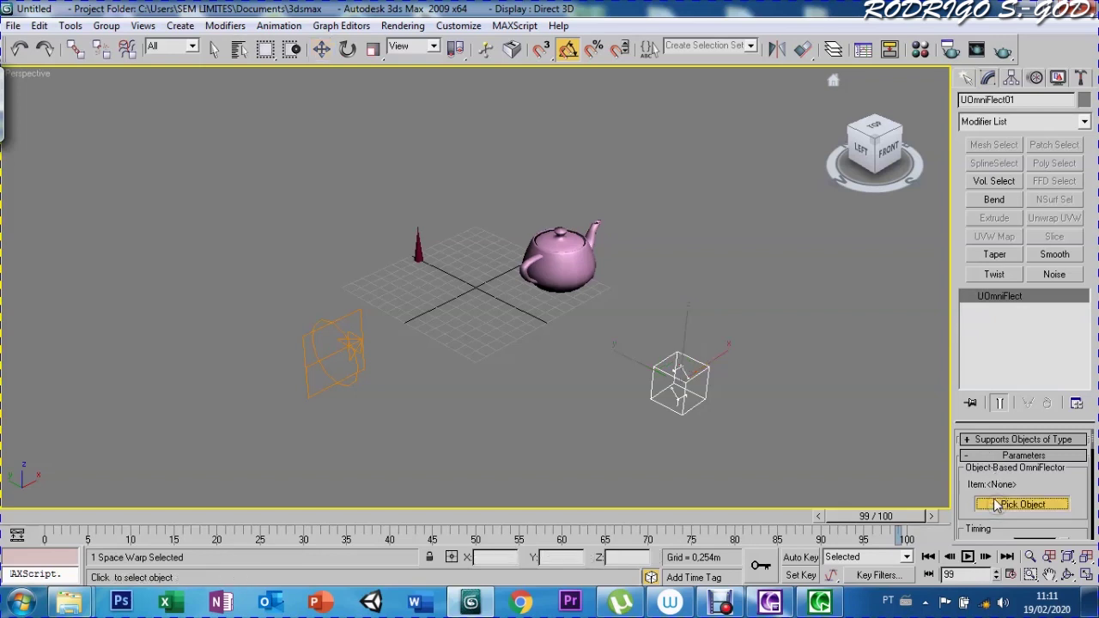
{"action": "left_click", "coordinate": [553, 280]}
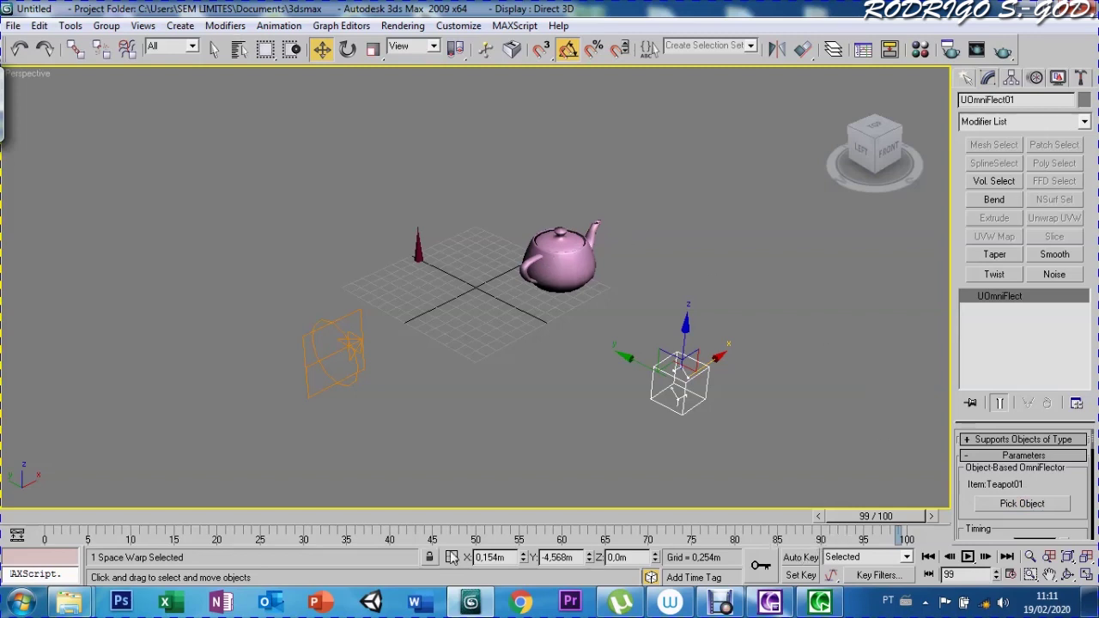
{"action": "left_click", "coordinate": [310, 340]}
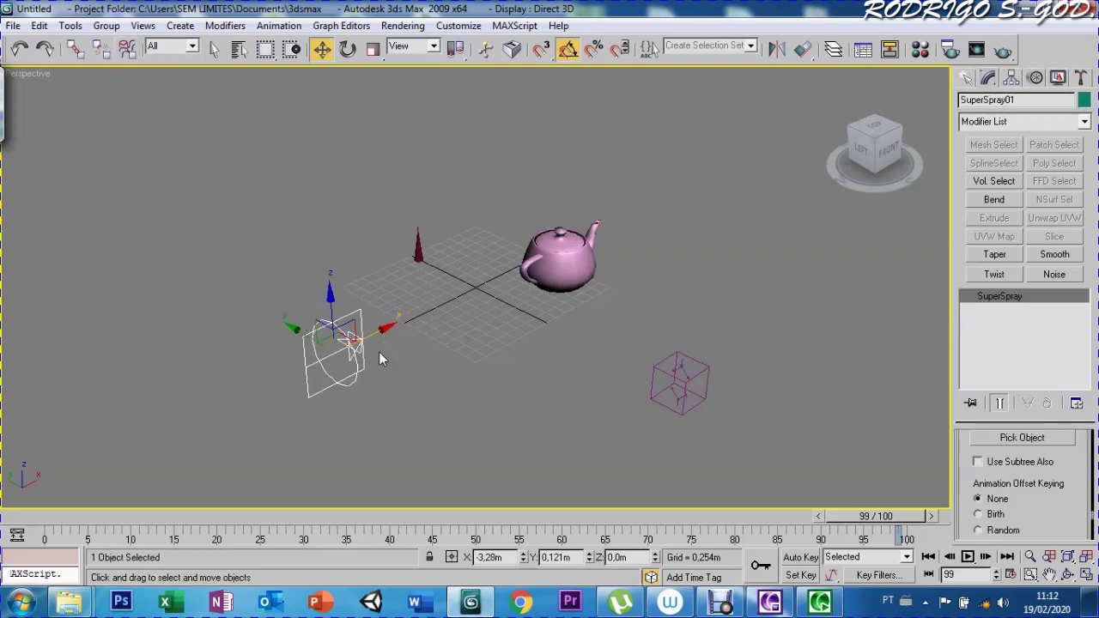
Step: Bind SuperSpray01 to UOmniFlect01 and rewind the time slider to frame 0
{"action": "left_click", "coordinate": [127, 49]}
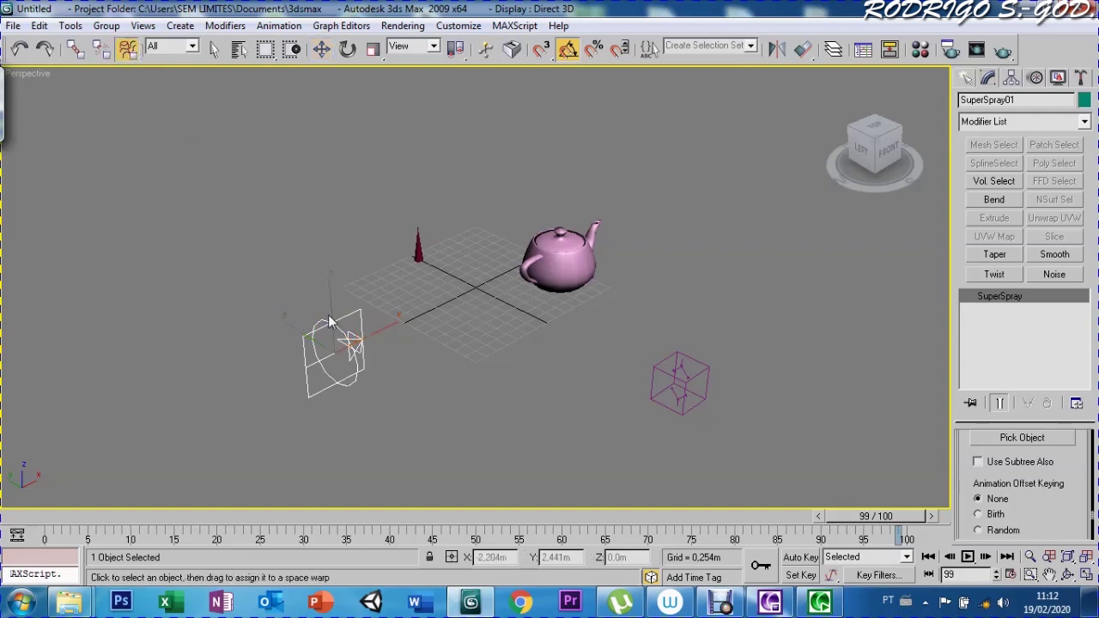
{"action": "left_click_drag", "start_coordinate": [333, 378], "coordinate": [637, 400]}
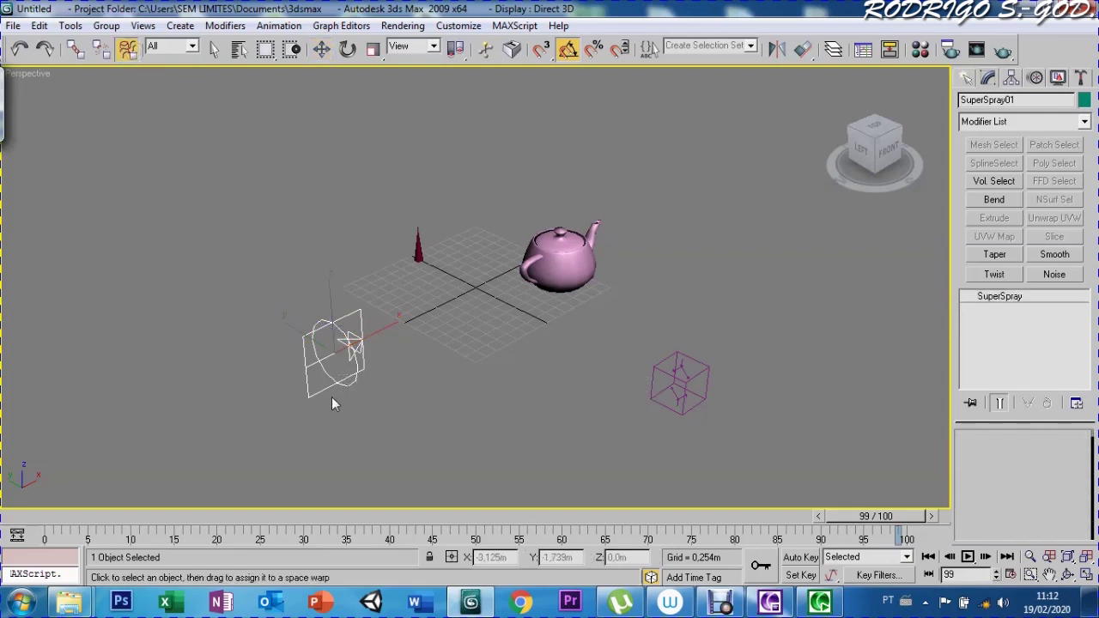
{"action": "mouse_move", "coordinate": [332, 377]}
{"action": "left_mouse_down"}
{"action": "mouse_move", "coordinate": [647, 406]}
{"action": "mouse_move", "coordinate": [650, 394]}
{"action": "left_mouse_up"}
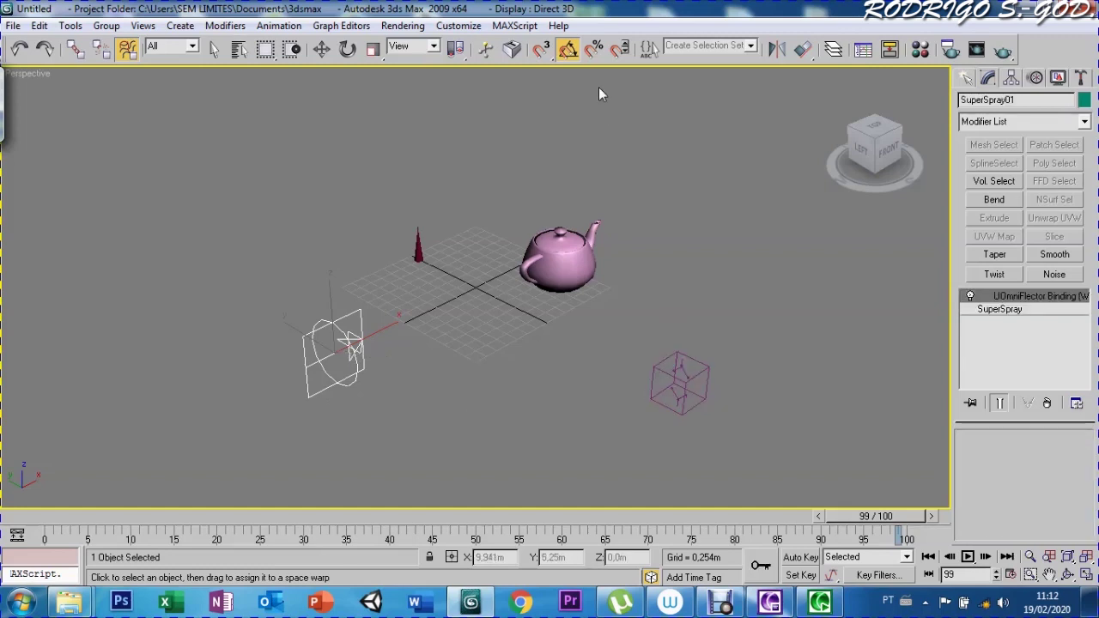
{"action": "key", "text": "w"}
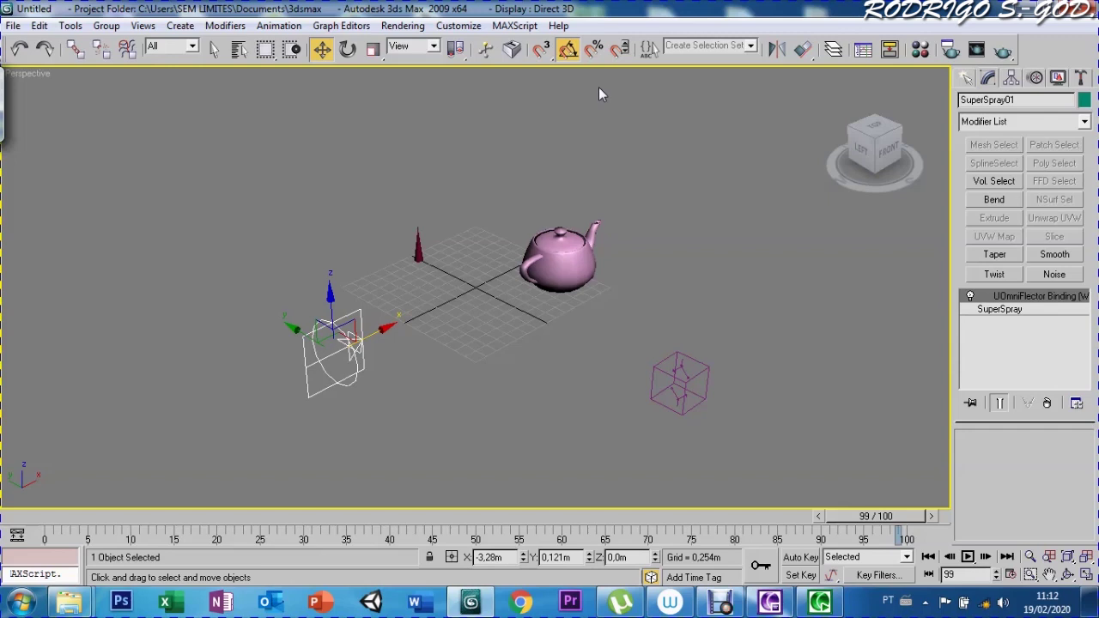
{"action": "mouse_move", "coordinate": [134, 522]}
{"action": "left_mouse_down"}
{"action": "mouse_move", "coordinate": [411, 516]}
{"action": "mouse_move", "coordinate": [40, 516]}
{"action": "left_mouse_up"}
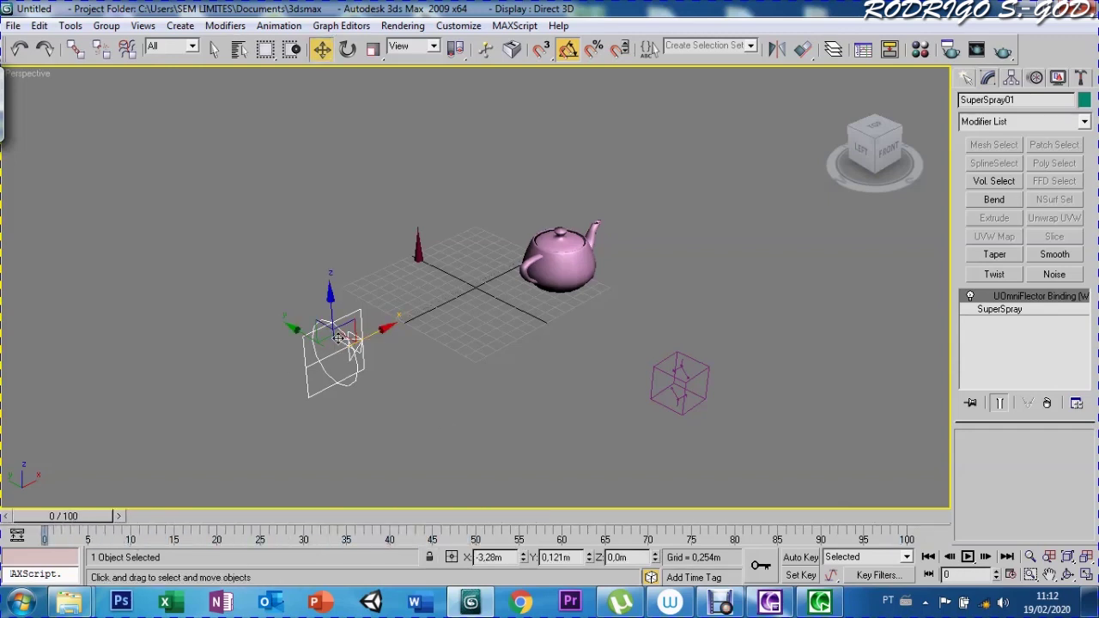
Step: Show SuperSpray01's parameters in the Modify panel and scroll to its Particle Types settings
{"action": "left_click", "coordinate": [989, 77]}
{"action": "left_click", "coordinate": [998, 310]}
{"action": "scroll", "coordinate": [966, 471], "scroll_direction": "up", "scroll_amount": 2}
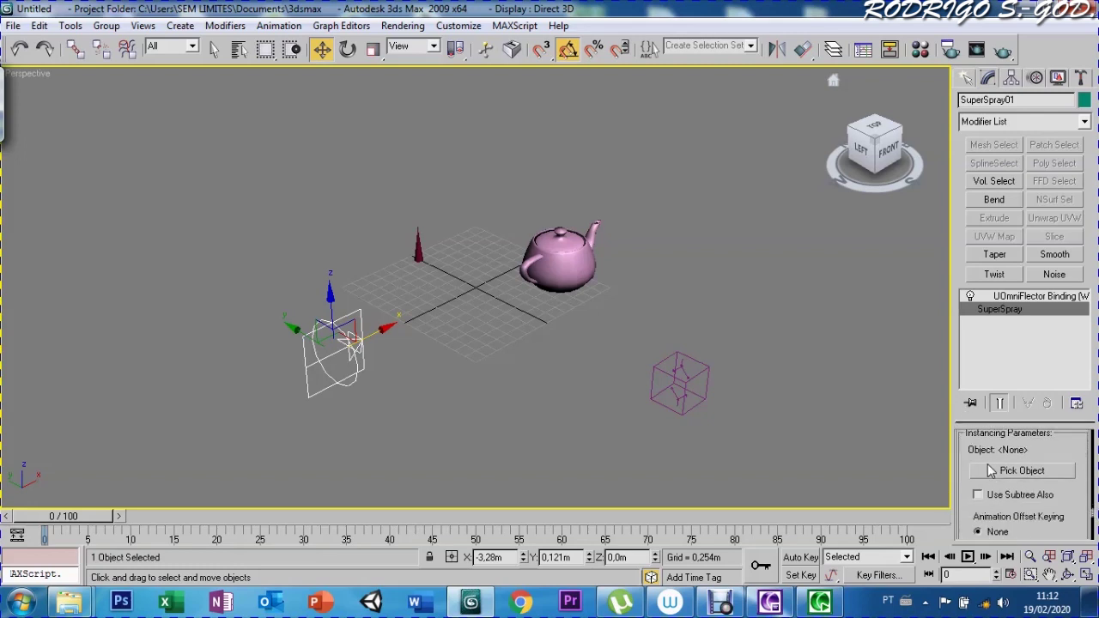
{"action": "scroll", "coordinate": [967, 446], "scroll_direction": "up", "scroll_amount": 2}
{"action": "scroll", "coordinate": [968, 445], "scroll_direction": "up", "scroll_amount": 2}
{"action": "scroll", "coordinate": [973, 499], "scroll_direction": "up", "scroll_amount": 2}
{"action": "scroll", "coordinate": [969, 521], "scroll_direction": "up", "scroll_amount": 2}
{"action": "left_click_drag", "start_coordinate": [968, 521], "coordinate": [970, 519]}
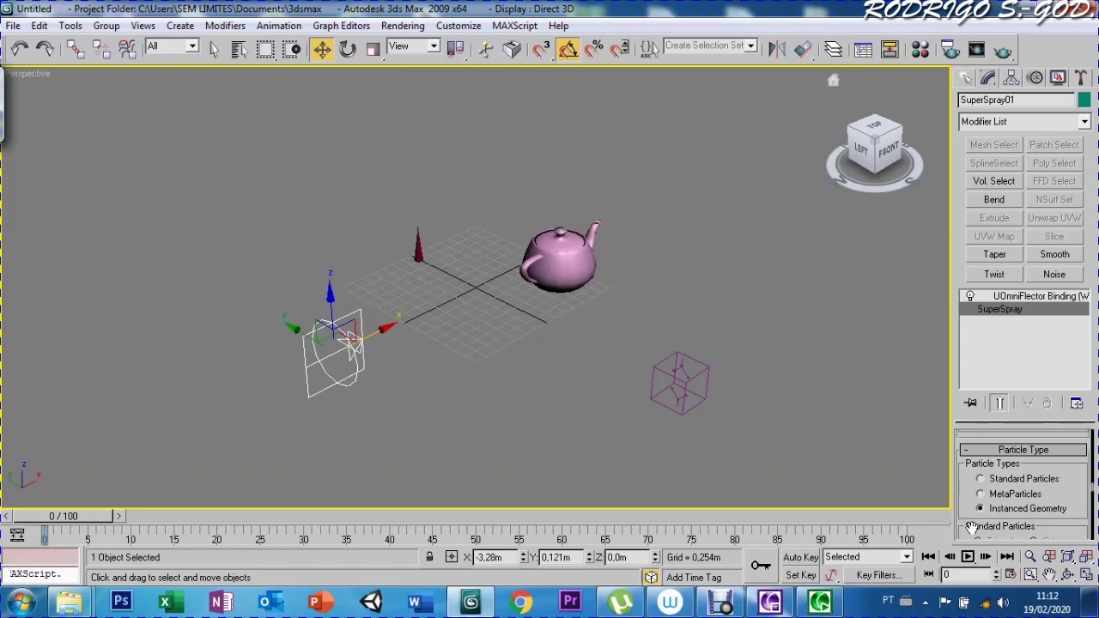
Step: Set Cone01 as the instanced particle geometry and scrub forward to preview the cones
{"action": "scroll", "coordinate": [996, 498], "scroll_direction": "down", "scroll_amount": 2}
{"action": "scroll", "coordinate": [992, 472], "scroll_direction": "down", "scroll_amount": 2}
{"action": "scroll", "coordinate": [985, 443], "scroll_direction": "down", "scroll_amount": 2}
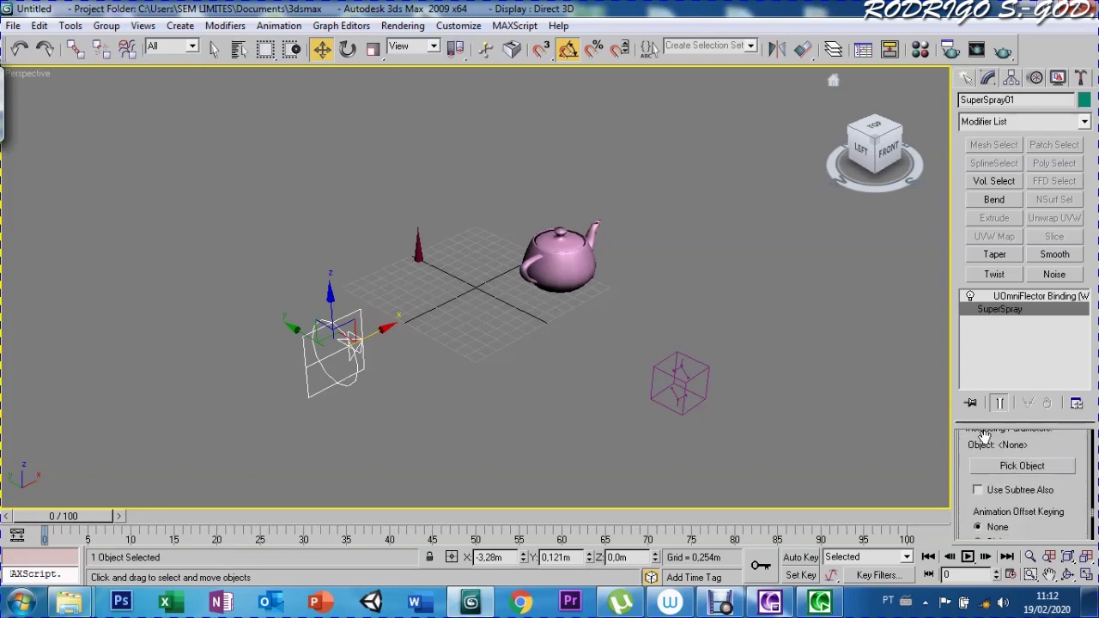
{"action": "left_click", "coordinate": [1018, 466]}
{"action": "left_click", "coordinate": [418, 250]}
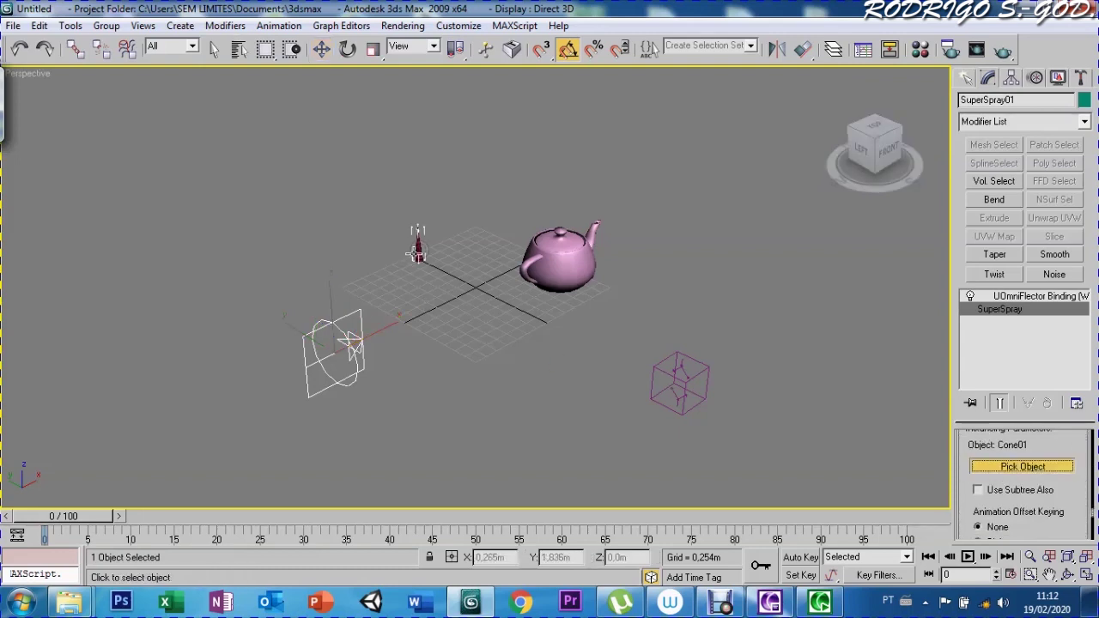
{"action": "mouse_move", "coordinate": [97, 524]}
{"action": "left_mouse_down"}
{"action": "mouse_move", "coordinate": [273, 530]}
{"action": "mouse_move", "coordinate": [333, 516]}
{"action": "left_mouse_up"}
Step: Shift the SuperSpray emitter along Y and right, checking the stream from a side view
{"action": "key", "text": "w"}
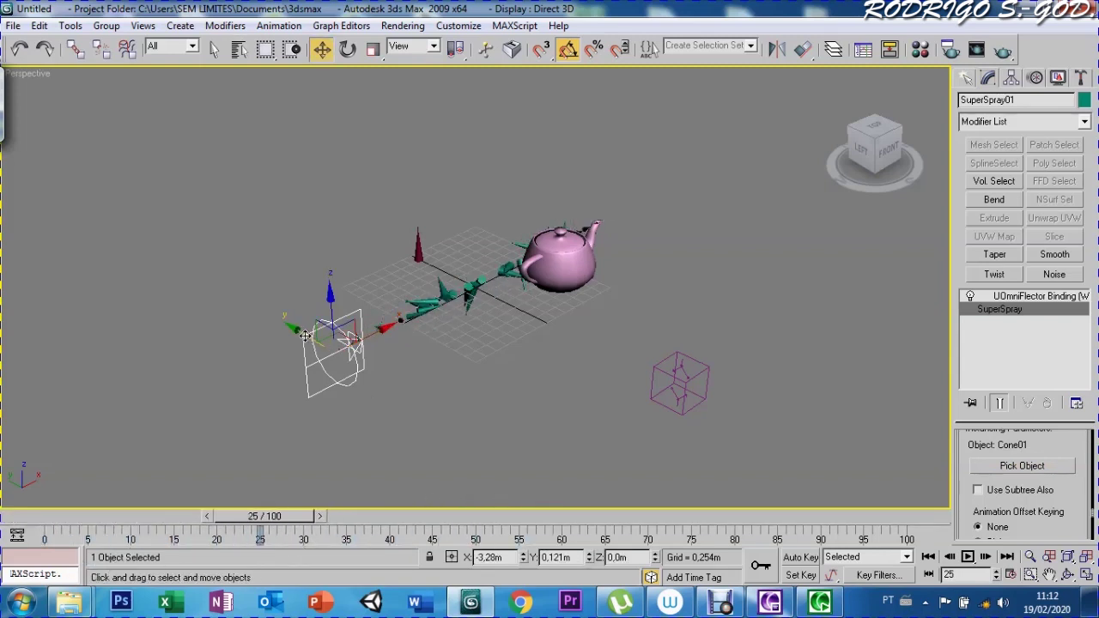
{"action": "left_click_drag", "start_coordinate": [302, 337], "coordinate": [319, 347]}
{"action": "key", "text": "q"}
{"action": "mouse_move", "coordinate": [264, 516]}
{"action": "left_mouse_down"}
{"action": "mouse_move", "coordinate": [318, 513]}
{"action": "mouse_move", "coordinate": [86, 516]}
{"action": "mouse_move", "coordinate": [610, 516]}
{"action": "left_mouse_up"}
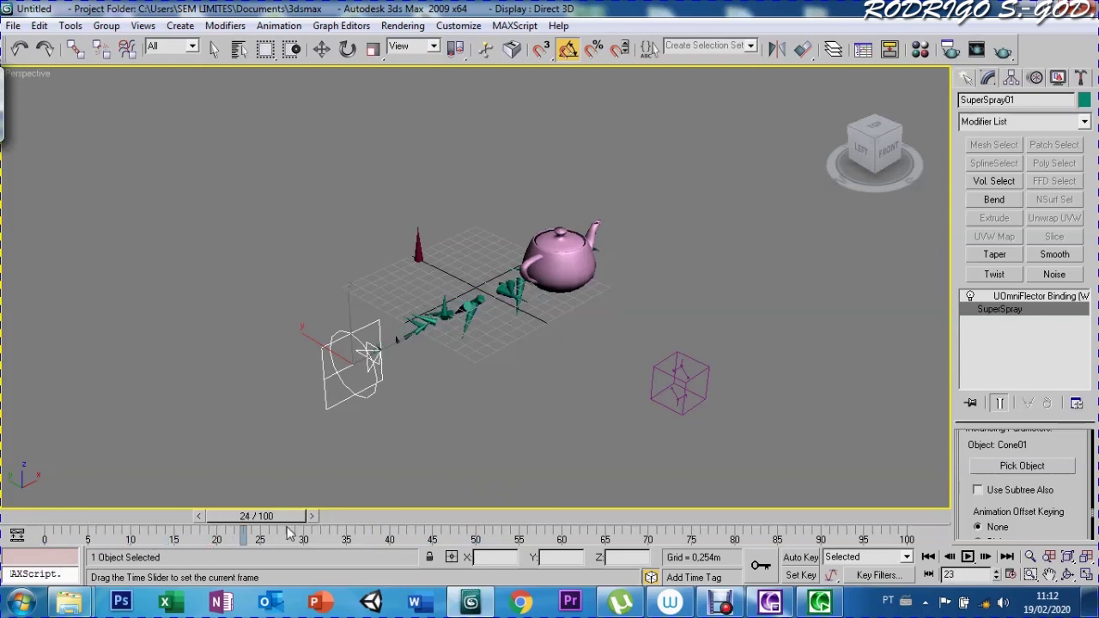
{"action": "key", "text": "w"}
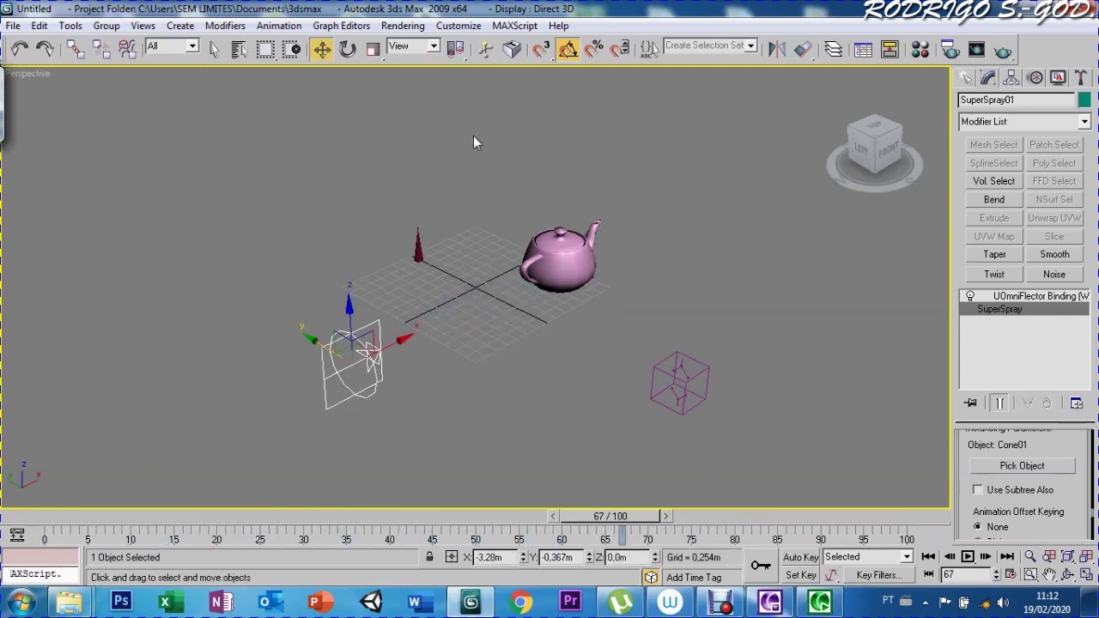
{"action": "key", "text": "ctrl+r"}
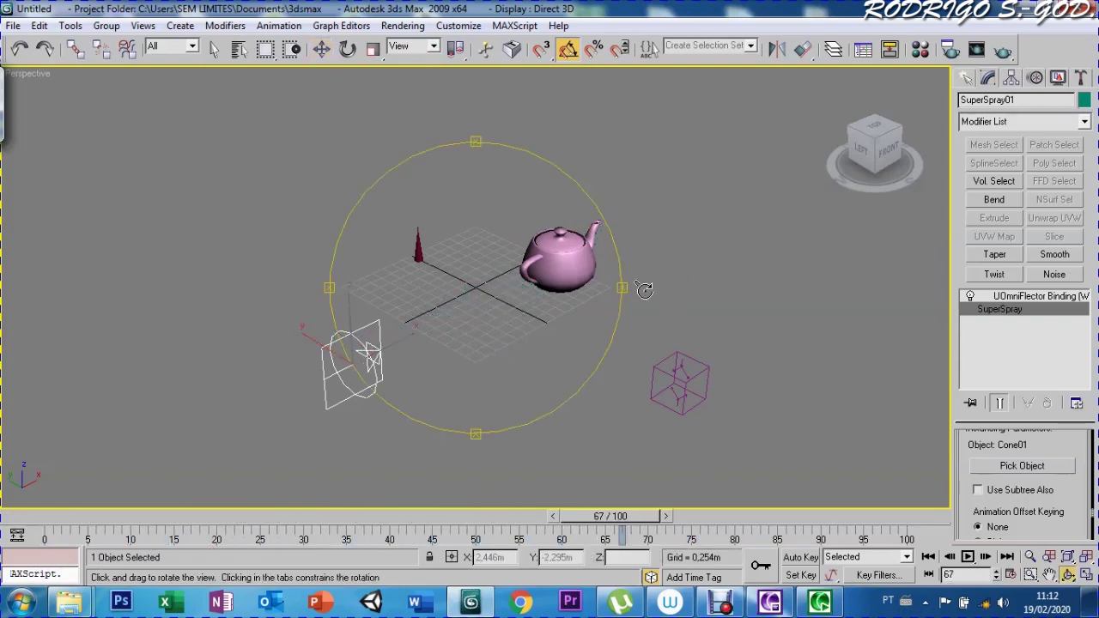
{"action": "left_click_drag", "start_coordinate": [636, 286], "coordinate": [708, 221]}
{"action": "right_click", "coordinate": [708, 222]}
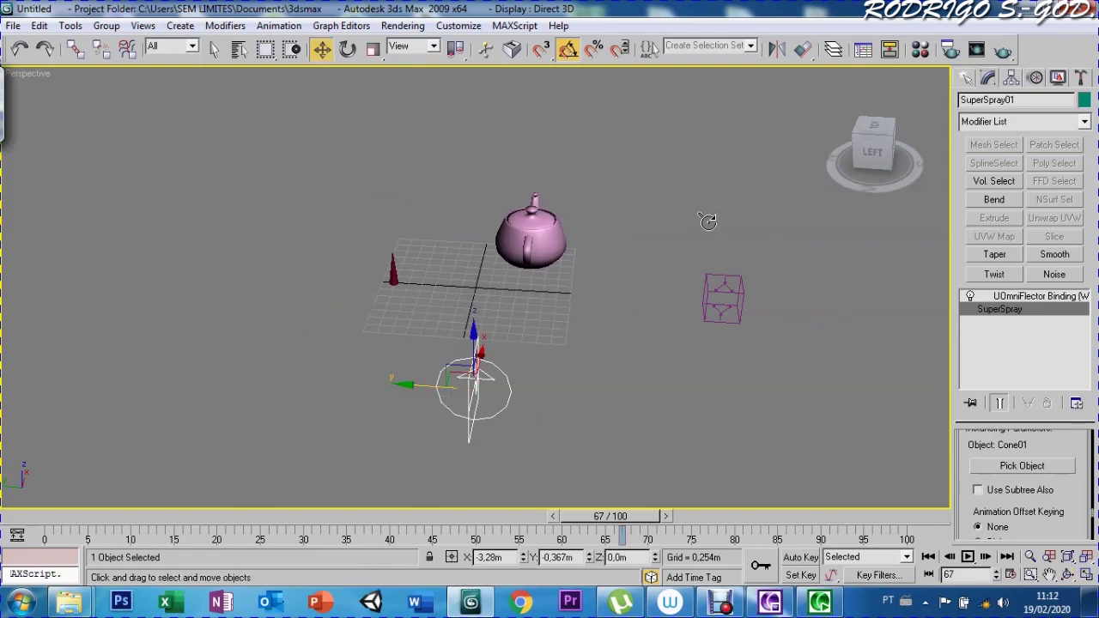
{"action": "left_click_drag", "start_coordinate": [409, 386], "coordinate": [436, 385]}
{"action": "mouse_move", "coordinate": [610, 516]}
{"action": "left_mouse_down"}
{"action": "mouse_move", "coordinate": [94, 534]}
{"action": "mouse_move", "coordinate": [312, 534]}
{"action": "left_mouse_up"}
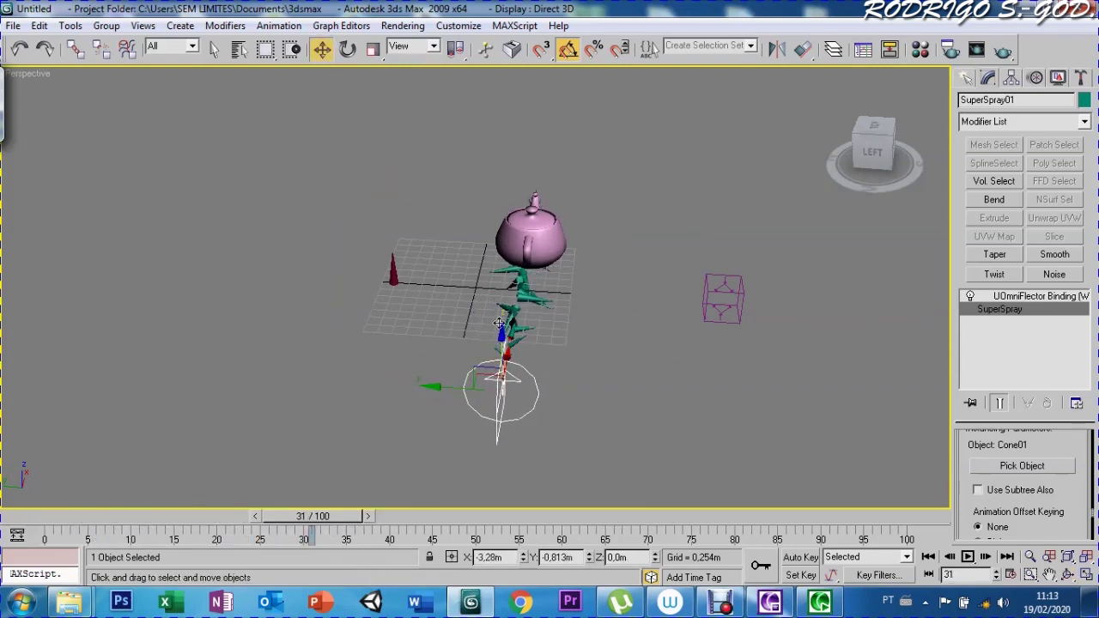
Step: Raise the emitter along Z and fine-tune it so the cones aim into the teapot
{"action": "left_click_drag", "start_coordinate": [502, 340], "coordinate": [507, 301]}
{"action": "key", "text": "ctrl+r"}
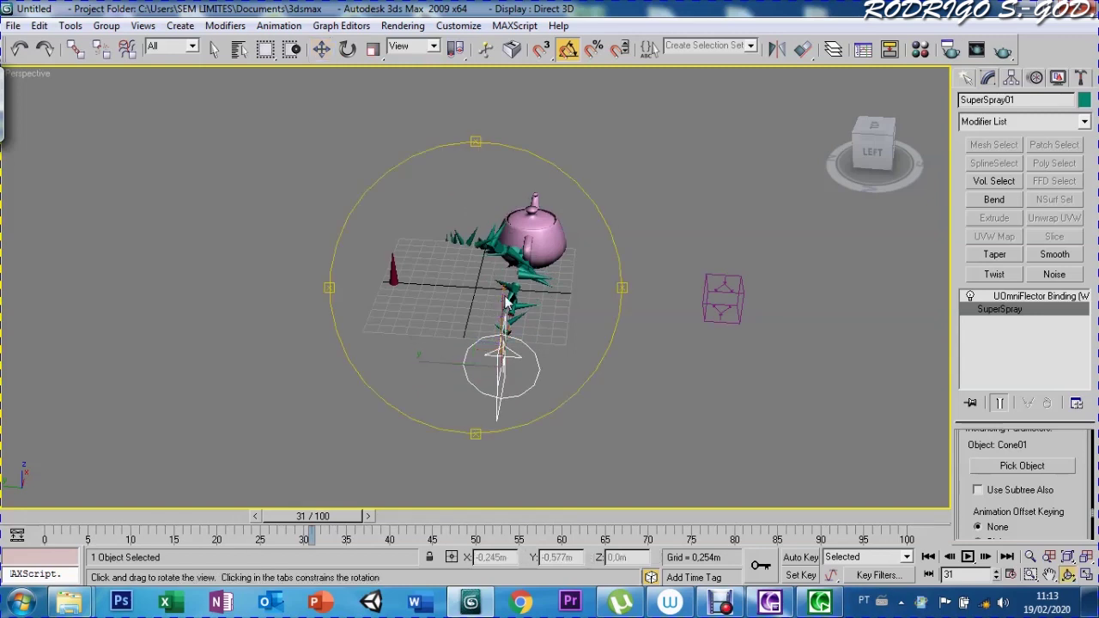
{"action": "left_click_drag", "start_coordinate": [601, 287], "coordinate": [556, 259]}
{"action": "right_click", "coordinate": [556, 259]}
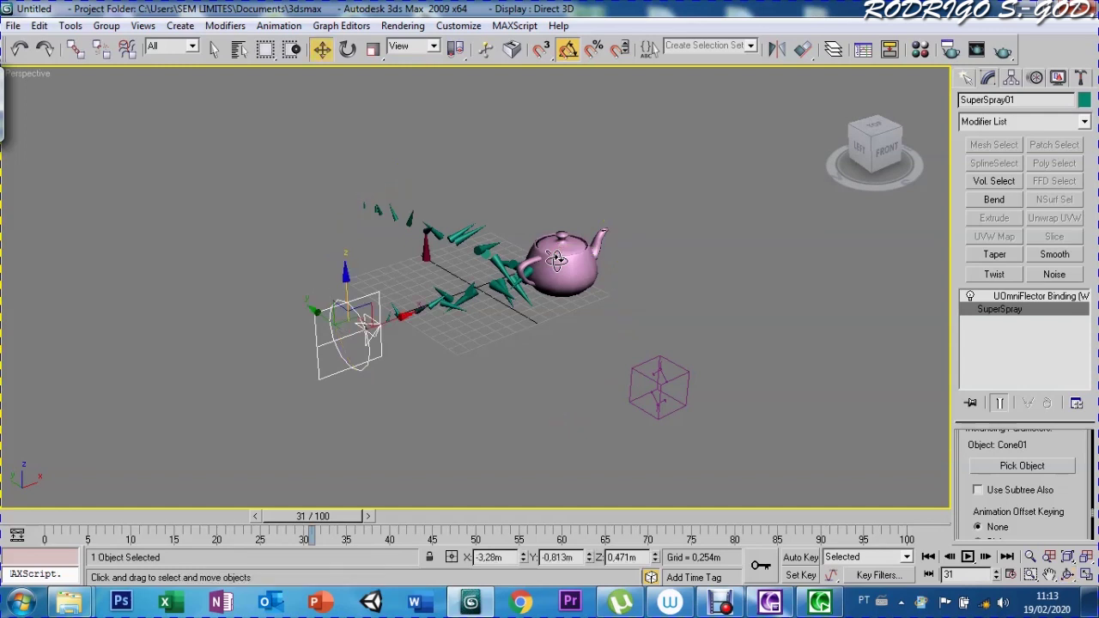
{"action": "mouse_move", "coordinate": [367, 323]}
{"action": "left_mouse_down"}
{"action": "mouse_move", "coordinate": [366, 342]}
{"action": "mouse_move", "coordinate": [321, 368]}
{"action": "mouse_move", "coordinate": [386, 350]}
{"action": "mouse_move", "coordinate": [295, 343]}
{"action": "mouse_move", "coordinate": [400, 367]}
{"action": "mouse_move", "coordinate": [283, 389]}
{"action": "mouse_move", "coordinate": [292, 383]}
{"action": "left_mouse_up"}
{"action": "mouse_move", "coordinate": [310, 515]}
{"action": "left_mouse_down"}
{"action": "mouse_move", "coordinate": [60, 554]}
{"action": "mouse_move", "coordinate": [167, 516]}
{"action": "mouse_move", "coordinate": [377, 516]}
{"action": "mouse_move", "coordinate": [507, 491]}
{"action": "mouse_move", "coordinate": [159, 511]}
{"action": "mouse_move", "coordinate": [544, 505]}
{"action": "mouse_move", "coordinate": [248, 515]}
{"action": "left_mouse_up"}
{"action": "key", "text": "w"}
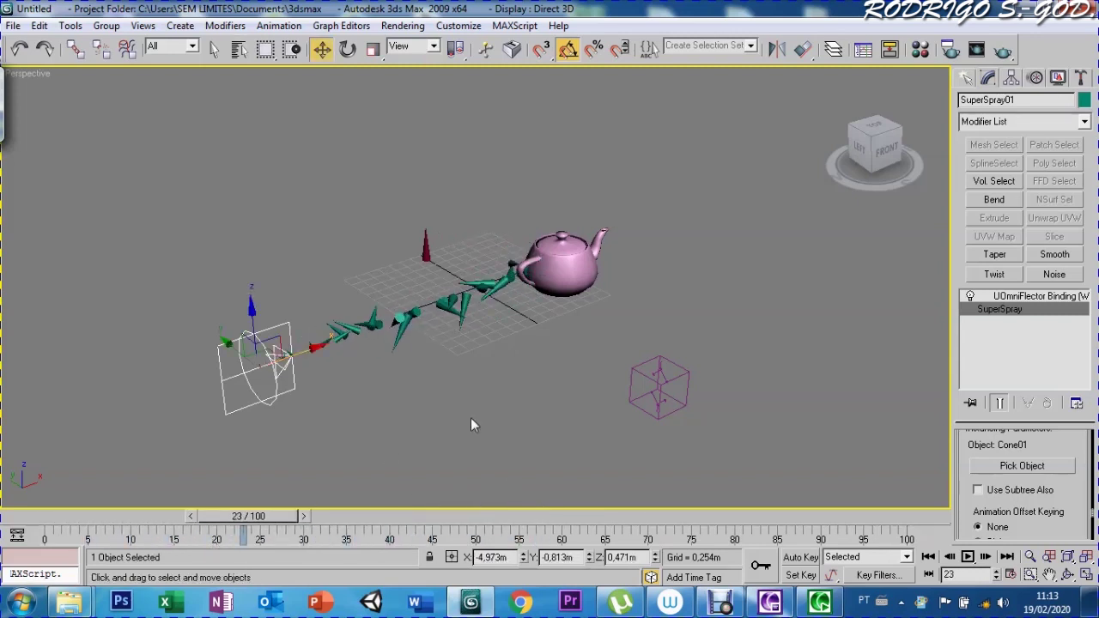
Step: Give UOmniFlect01 Reflects 60 and Bounce 1.5 with Variation 50
{"action": "left_click", "coordinate": [635, 371]}
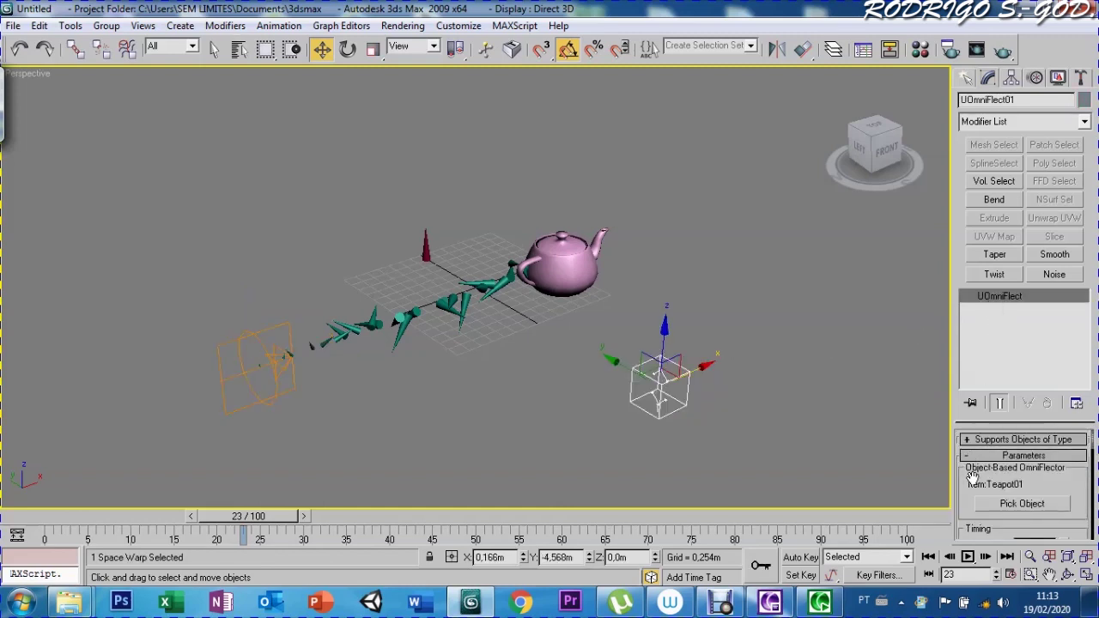
{"action": "scroll", "coordinate": [973, 477], "scroll_direction": "down", "scroll_amount": 2}
{"action": "scroll", "coordinate": [975, 475], "scroll_direction": "down", "scroll_amount": 2}
{"action": "scroll", "coordinate": [976, 473], "scroll_direction": "down", "scroll_amount": 1}
{"action": "scroll", "coordinate": [978, 445], "scroll_direction": "down", "scroll_amount": 1}
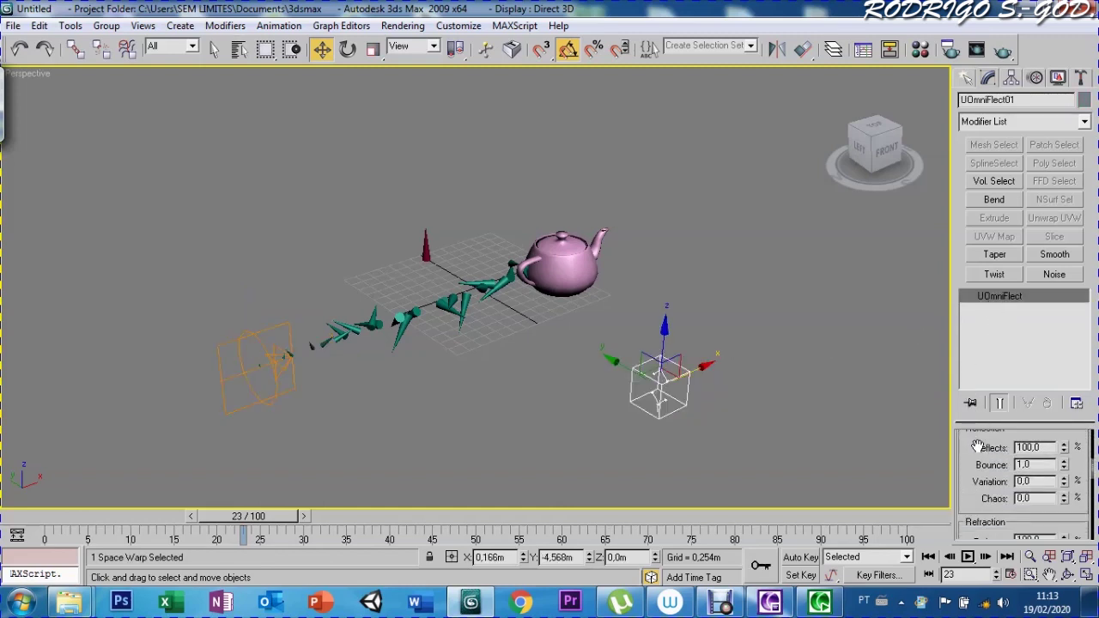
{"action": "double_click", "coordinate": [1035, 448]}
{"action": "type", "text": "6"}
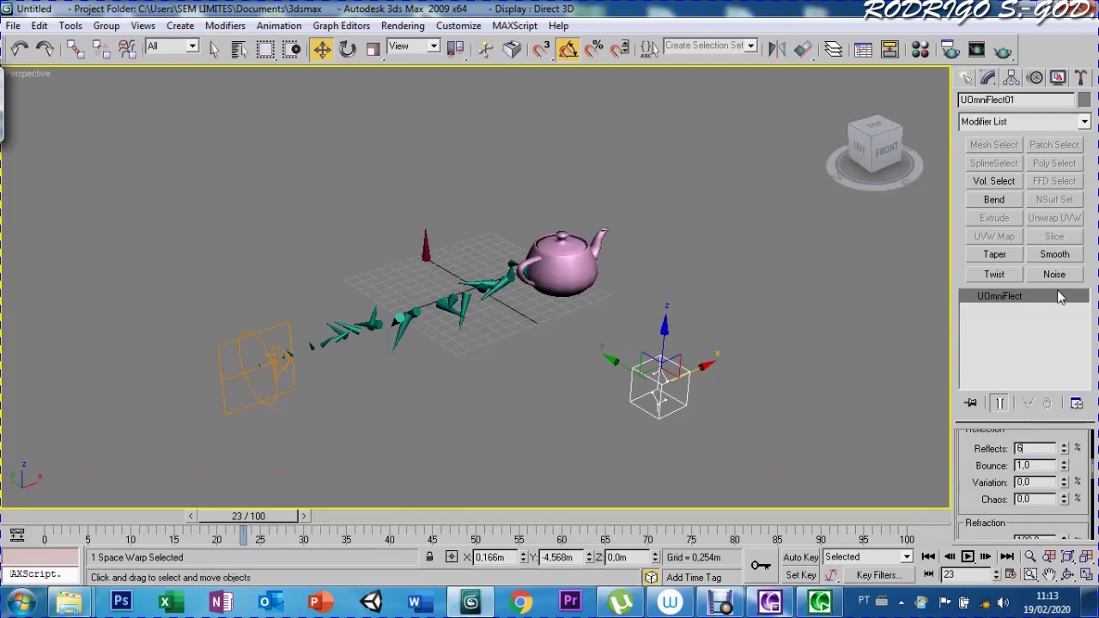
{"action": "type", "text": "0"}
{"action": "left_click", "coordinate": [1016, 465]}
{"action": "type", "text": "1,5"}
{"action": "left_click_drag", "start_coordinate": [986, 496], "coordinate": [979, 464]}
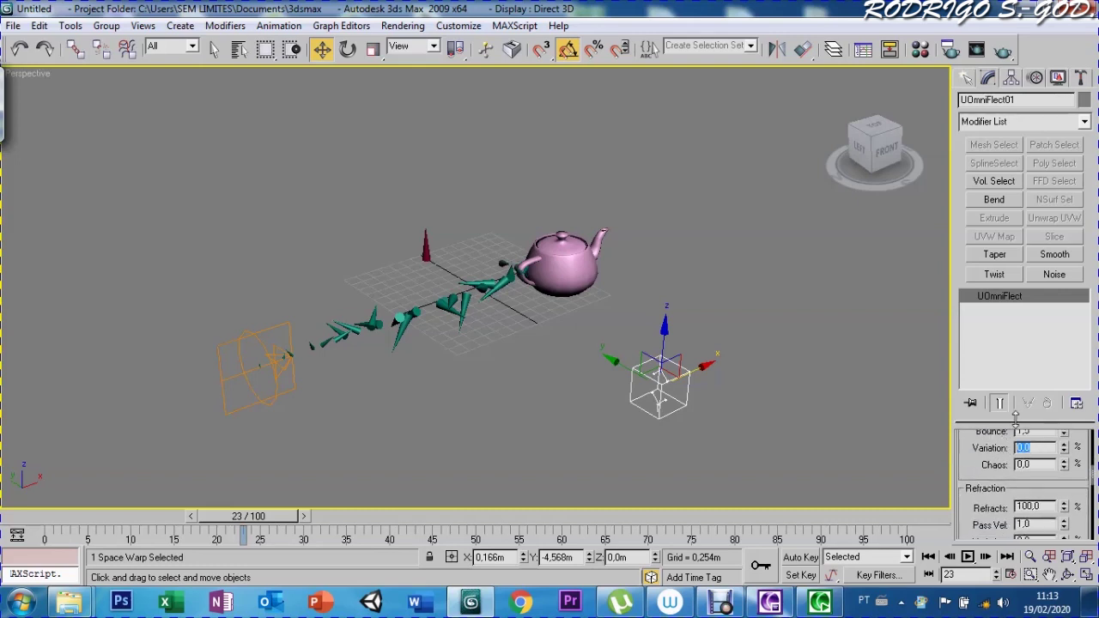
{"action": "type", "text": "50"}
Step: Set Refracts 60, Pass Vel 1.5, Distortion 50, Variation 50 and Diffusion 60, then preview the scatter
{"action": "double_click", "coordinate": [1035, 507]}
{"action": "type", "text": "60"}
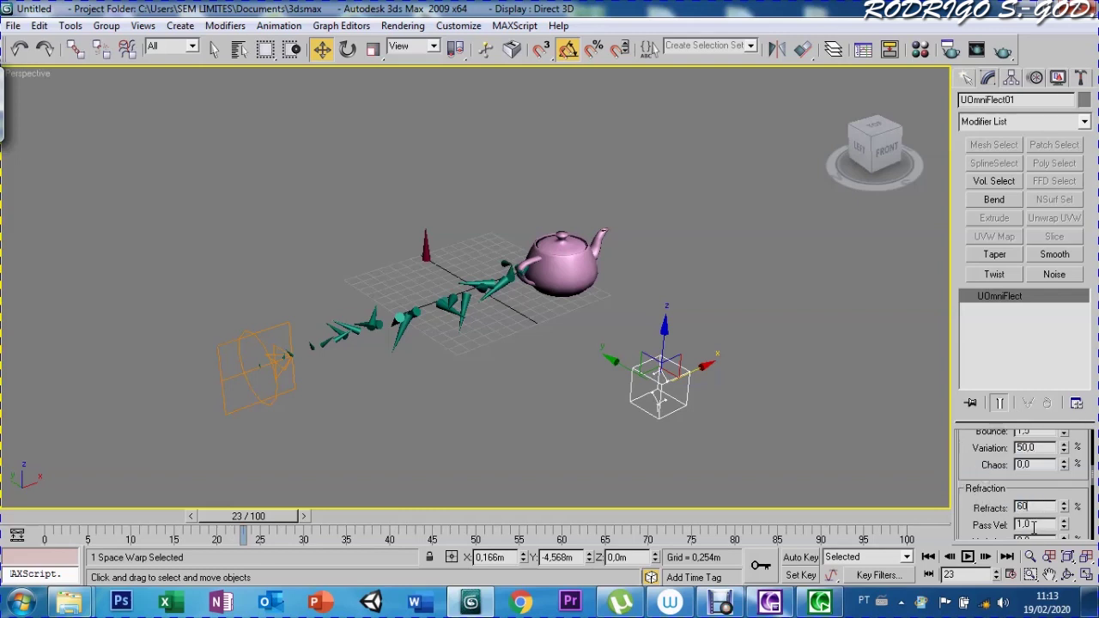
{"action": "double_click", "coordinate": [1035, 526]}
{"action": "scroll", "coordinate": [1014, 487], "scroll_direction": "down", "scroll_amount": 2}
{"action": "scroll", "coordinate": [1019, 475], "scroll_direction": "down", "scroll_amount": 2}
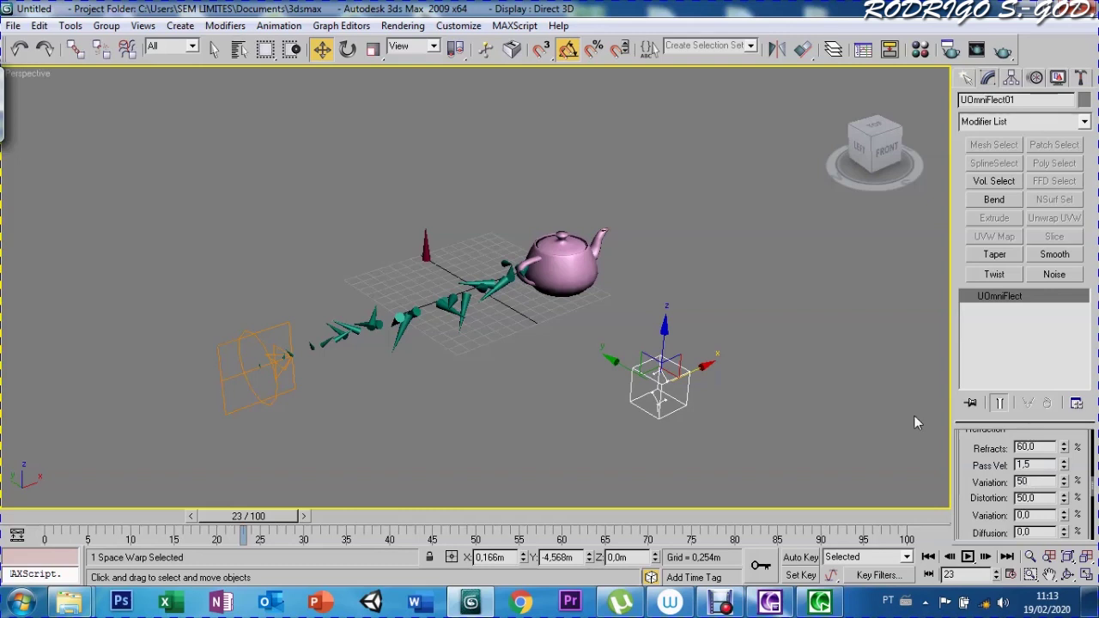
{"action": "double_click", "coordinate": [1036, 513]}
{"action": "scroll", "coordinate": [1030, 475], "scroll_direction": "down", "scroll_amount": 2}
{"action": "type", "text": "60"}
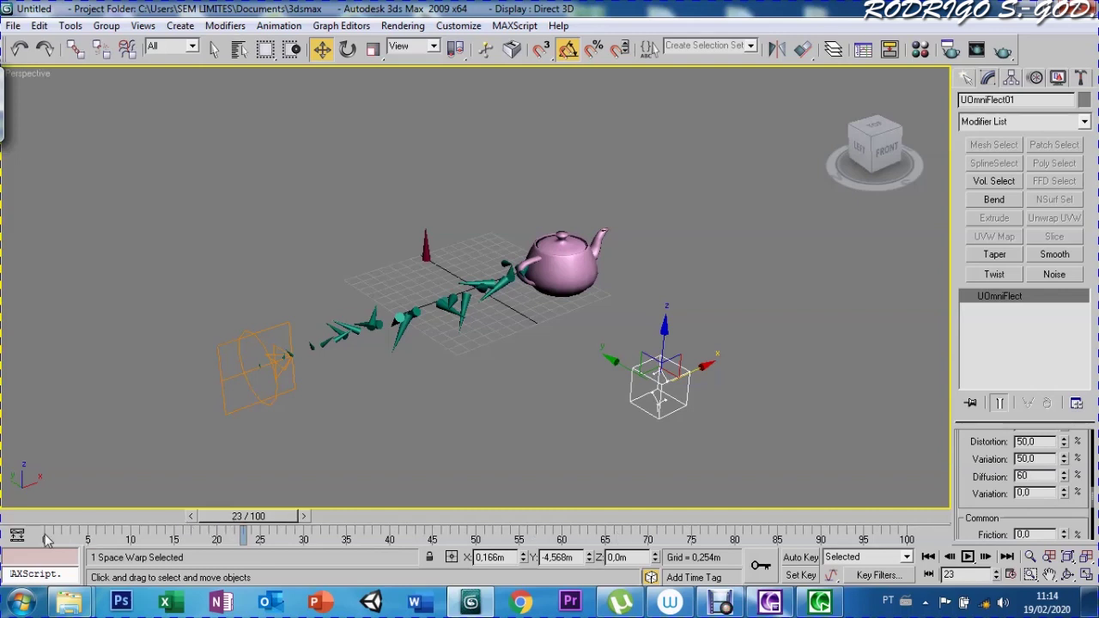
{"action": "mouse_move", "coordinate": [241, 516]}
{"action": "left_mouse_down"}
{"action": "mouse_move", "coordinate": [135, 516]}
{"action": "mouse_move", "coordinate": [447, 506]}
{"action": "mouse_move", "coordinate": [96, 515]}
{"action": "mouse_move", "coordinate": [506, 513]}
{"action": "mouse_move", "coordinate": [232, 516]}
{"action": "mouse_move", "coordinate": [421, 516]}
{"action": "mouse_move", "coordinate": [431, 548]}
{"action": "mouse_move", "coordinate": [113, 532]}
{"action": "mouse_move", "coordinate": [456, 541]}
{"action": "mouse_move", "coordinate": [446, 557]}
{"action": "mouse_move", "coordinate": [30, 516]}
{"action": "mouse_move", "coordinate": [305, 516]}
{"action": "mouse_move", "coordinate": [373, 537]}
{"action": "mouse_move", "coordinate": [442, 516]}
{"action": "mouse_move", "coordinate": [503, 516]}
{"action": "mouse_move", "coordinate": [289, 516]}
{"action": "mouse_move", "coordinate": [159, 539]}
{"action": "mouse_move", "coordinate": [136, 526]}
{"action": "left_mouse_up"}
Step: Select Cone01 to show its cone parameters and float the command panel as a window
{"action": "key", "text": "w"}
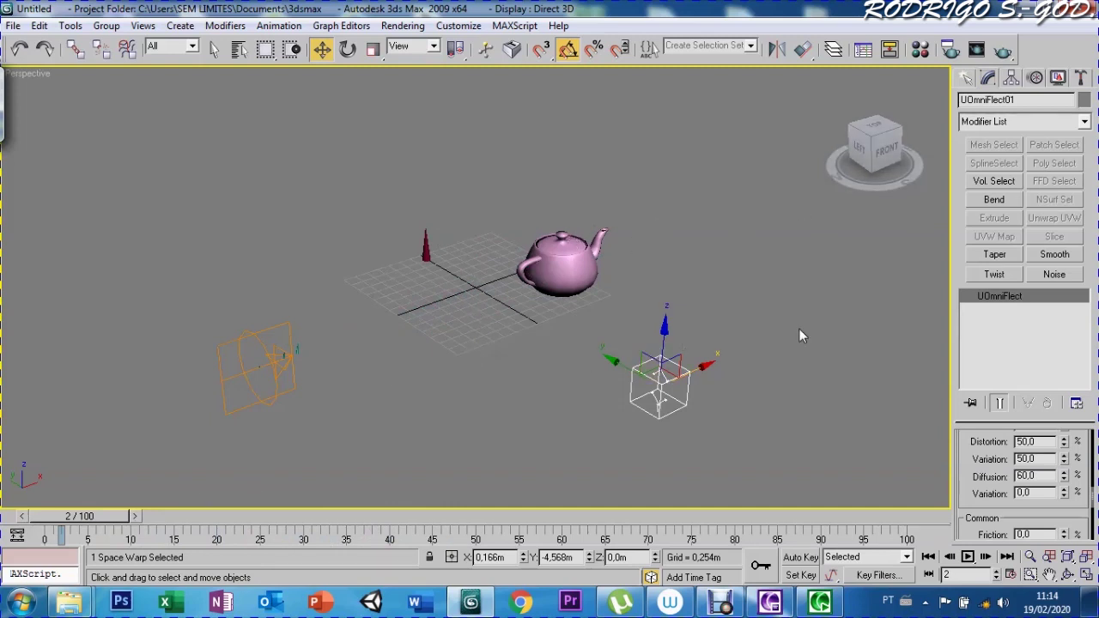
{"action": "left_click", "coordinate": [425, 249]}
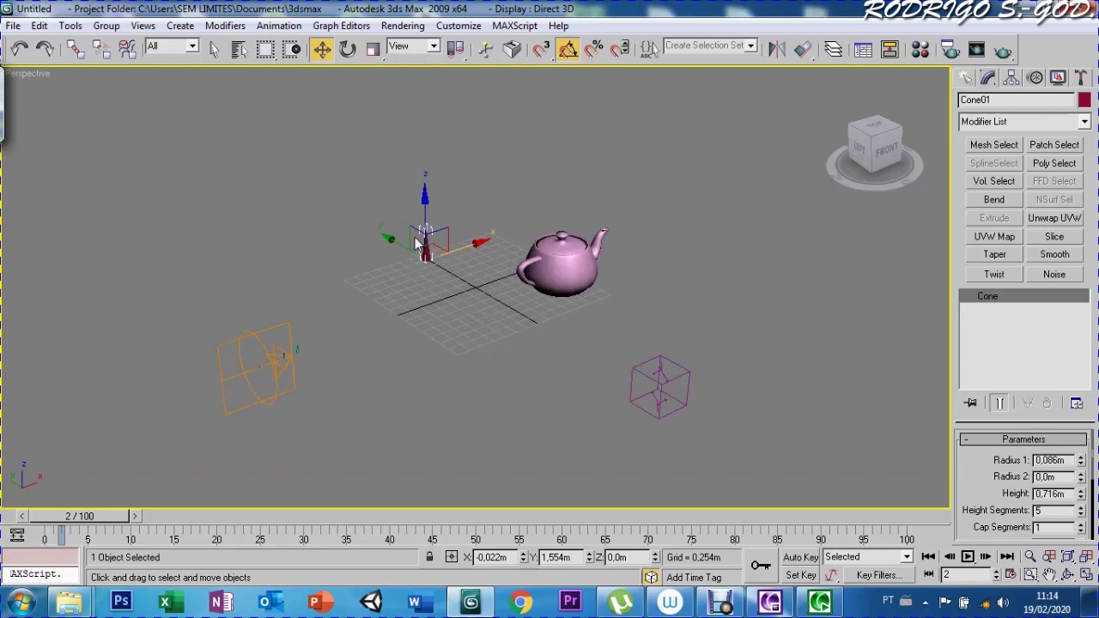
{"action": "mouse_move", "coordinate": [874, 150]}
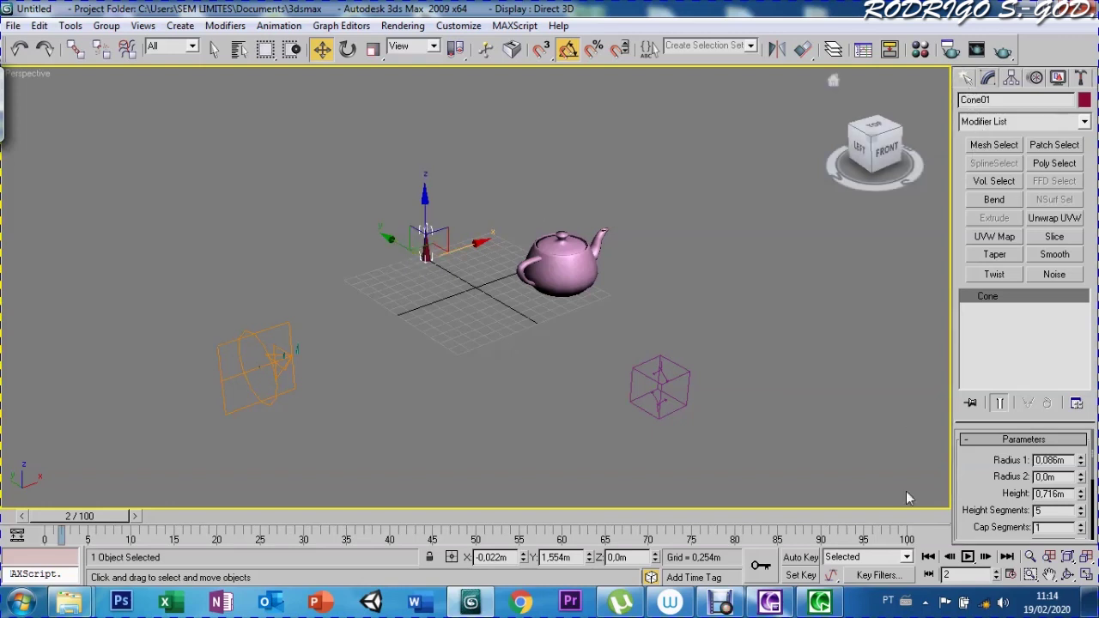
{"action": "double_click", "coordinate": [969, 90]}
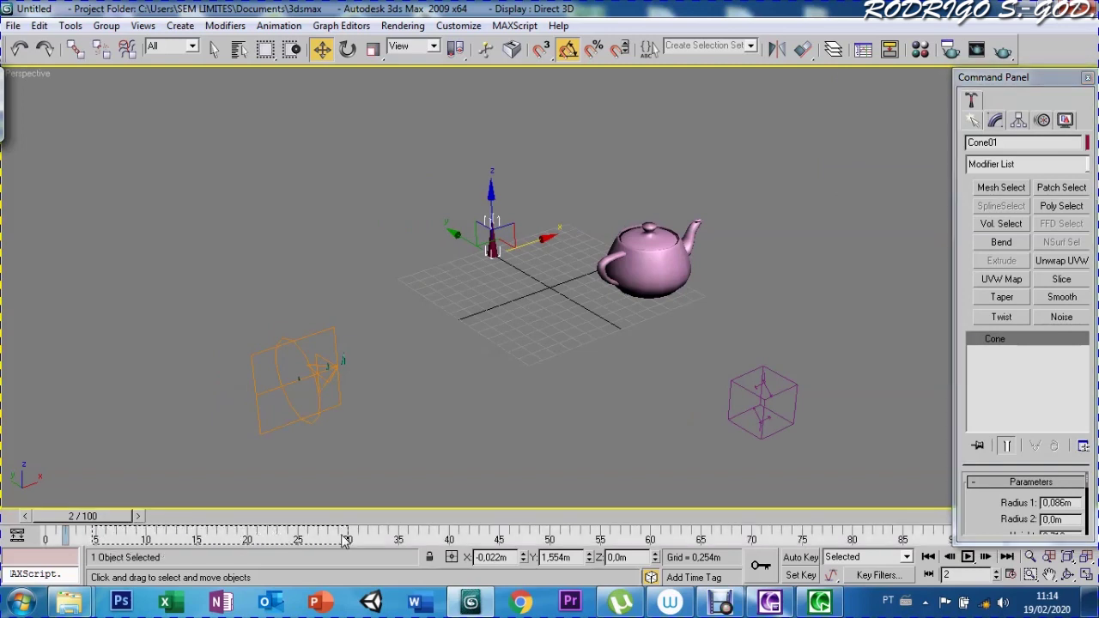